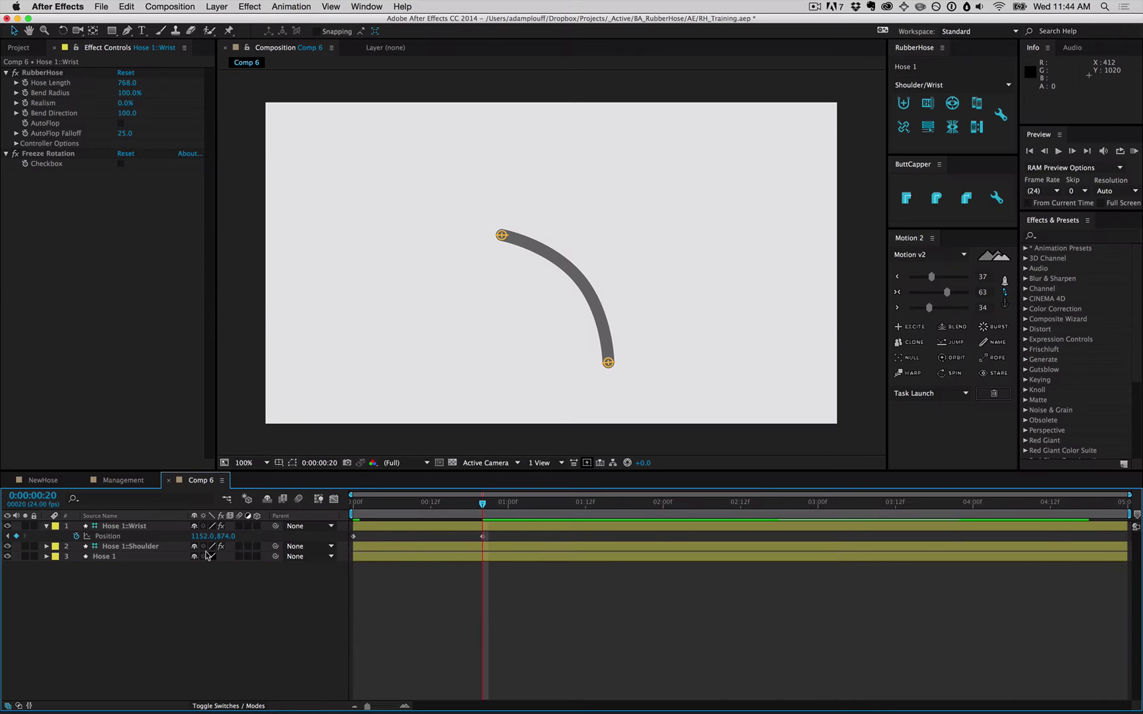
# Manually rename the Hose 1 layer to Leg, then undo the rename.
pyautogui.click(138, 529)
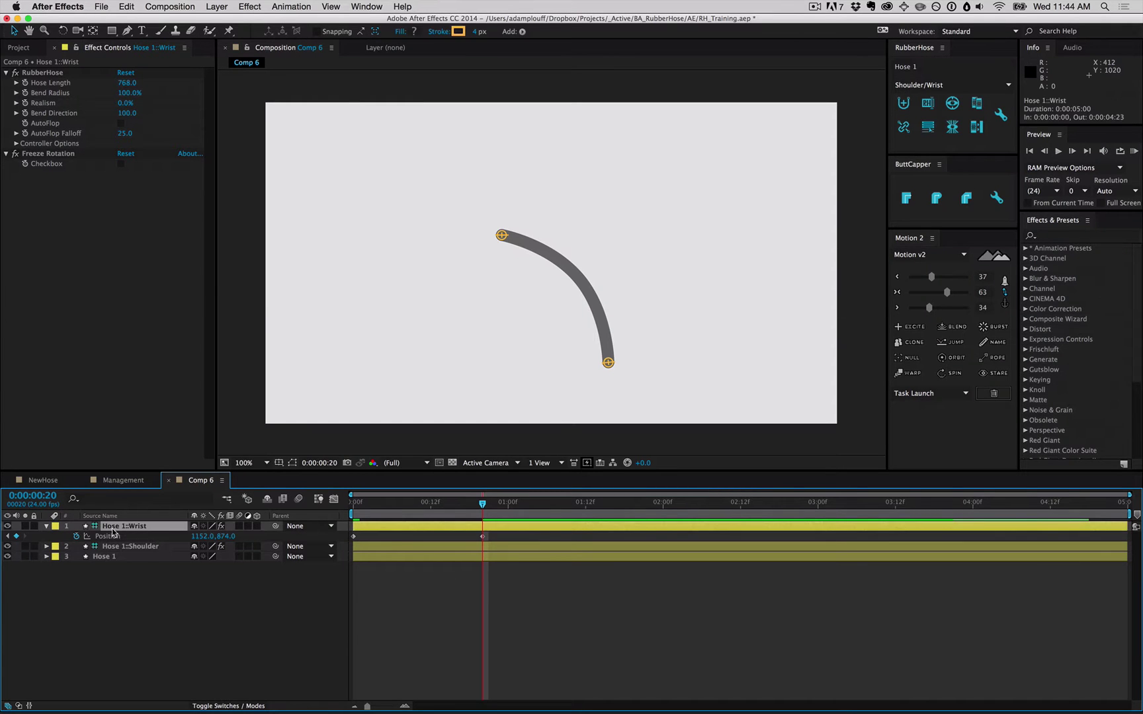
pyautogui.click(121, 563)
pyautogui.press('Return')
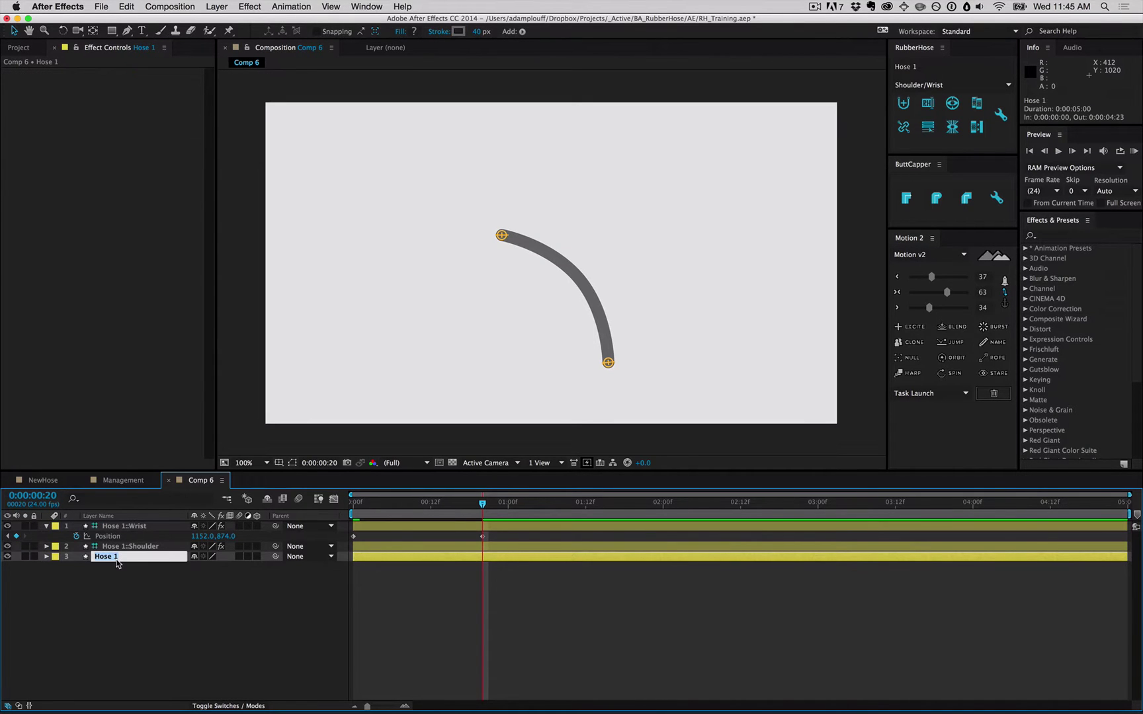
pyautogui.write('Leg')
pyautogui.press('Return')
pyautogui.press('super+z')
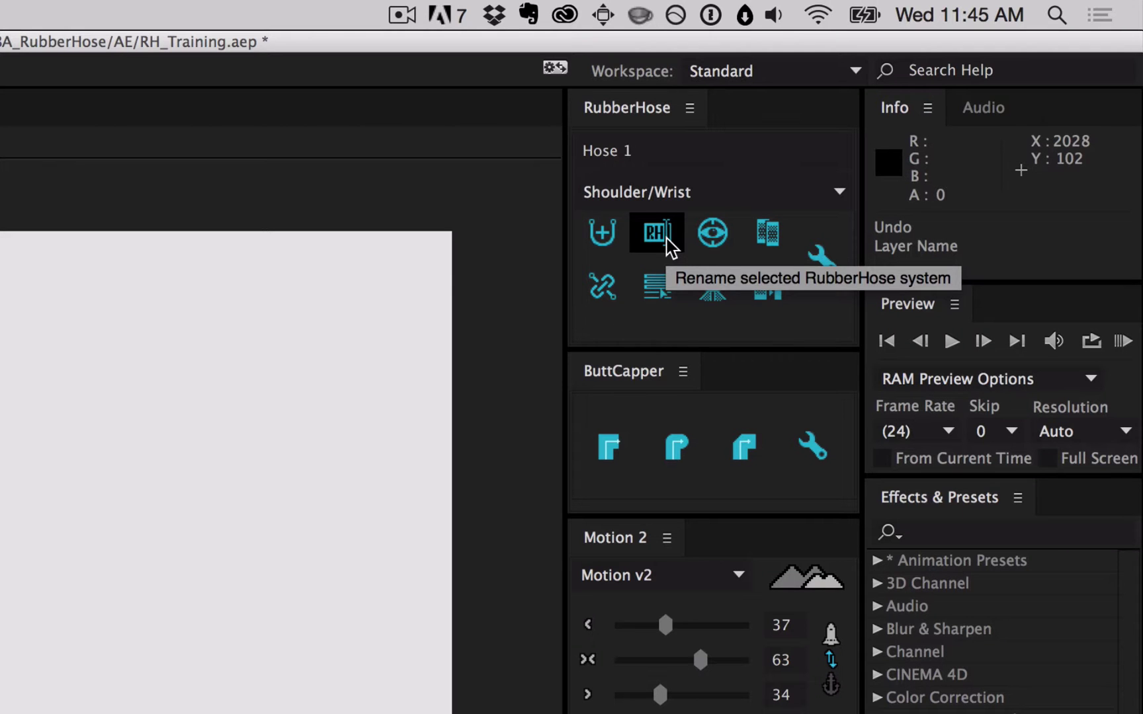
# Rename the hose Leg_1 in the RubberHose panel with Hip/Ankle controller naming.
pyautogui.click(930, 105)
pyautogui.write('Le')
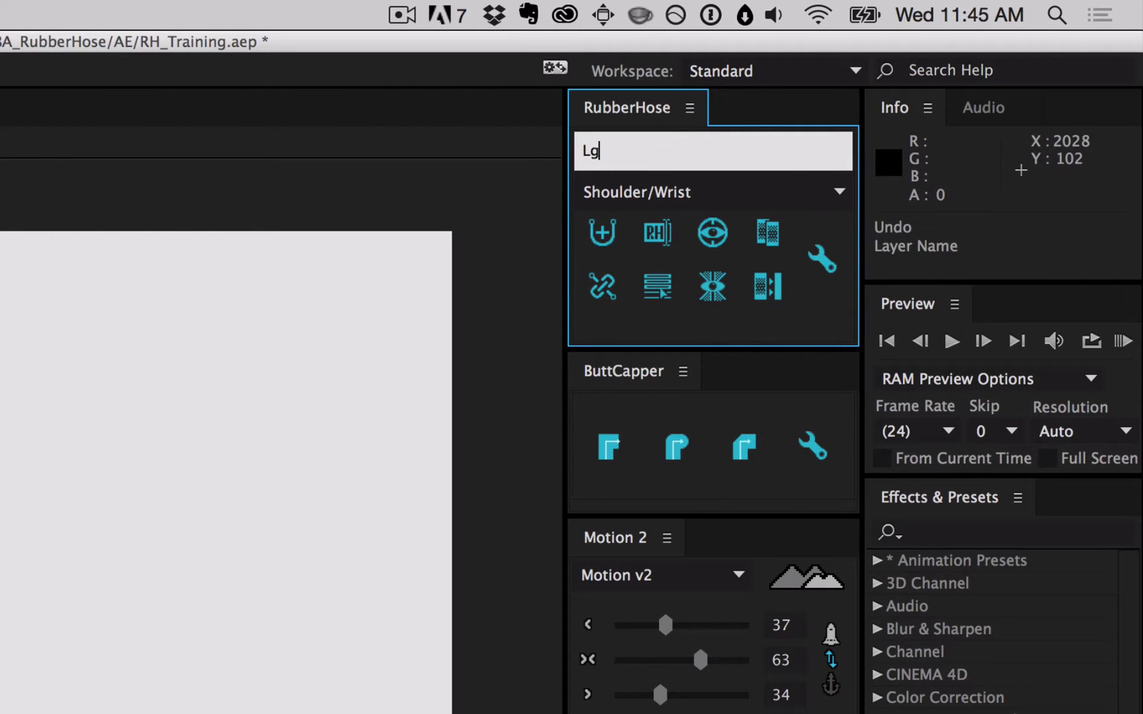
pyautogui.write('g_1')
pyautogui.click(684, 193)
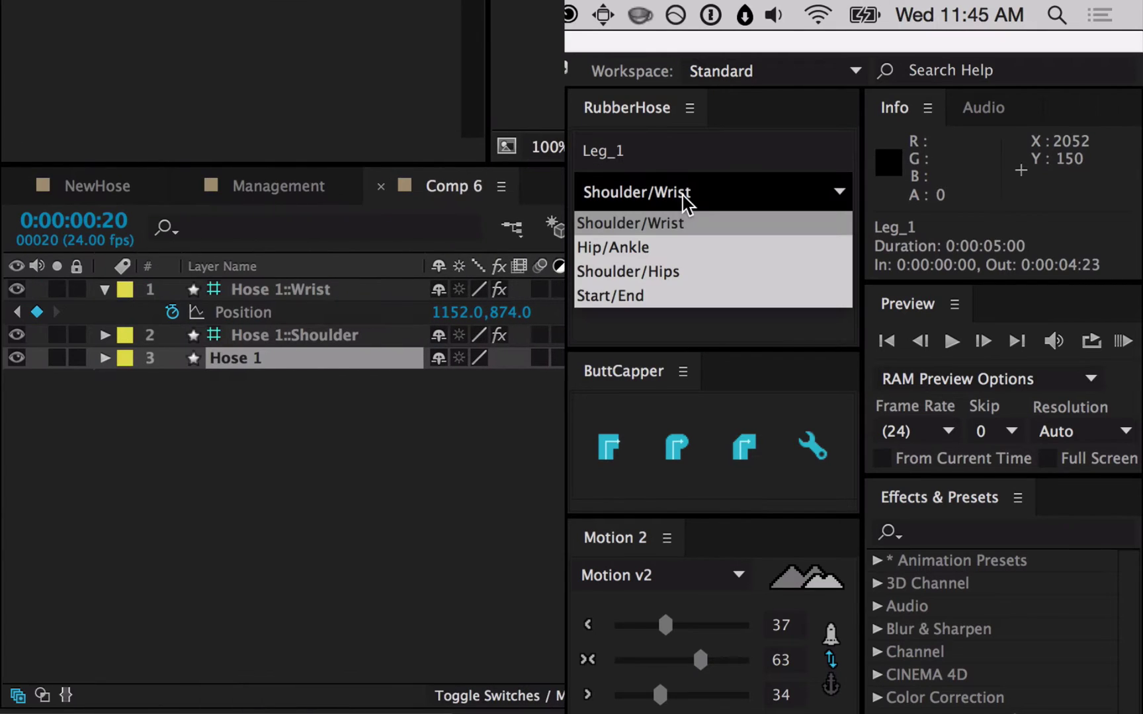
pyautogui.click(663, 247)
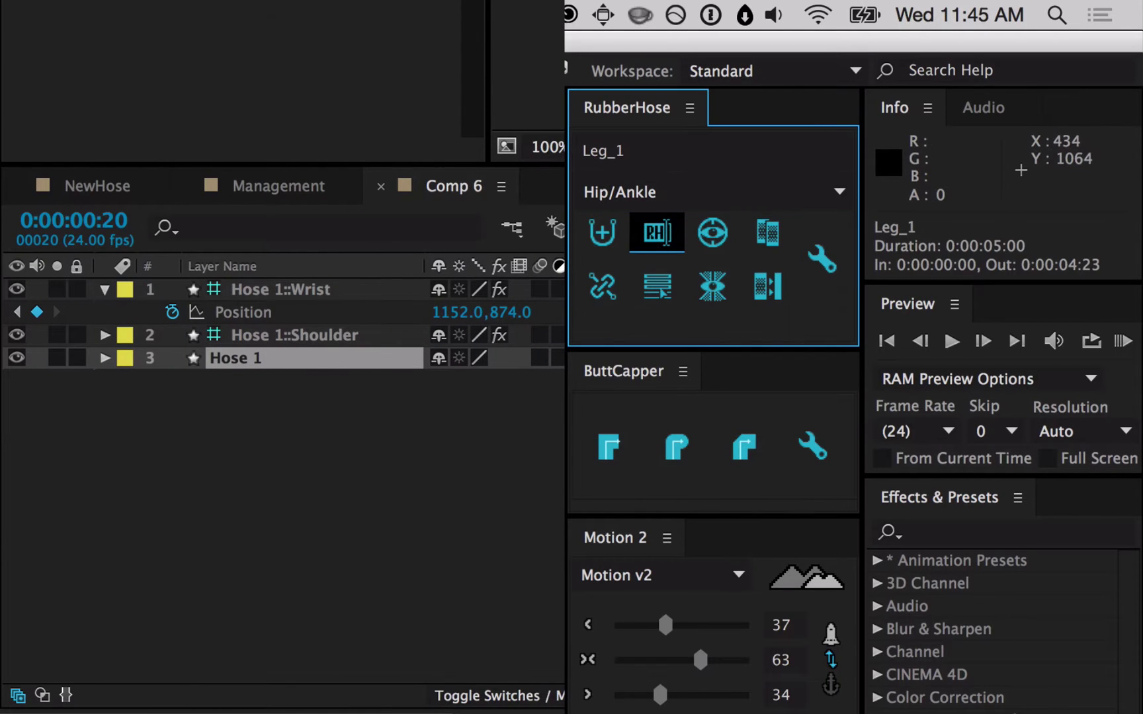
pyautogui.click(657, 232)
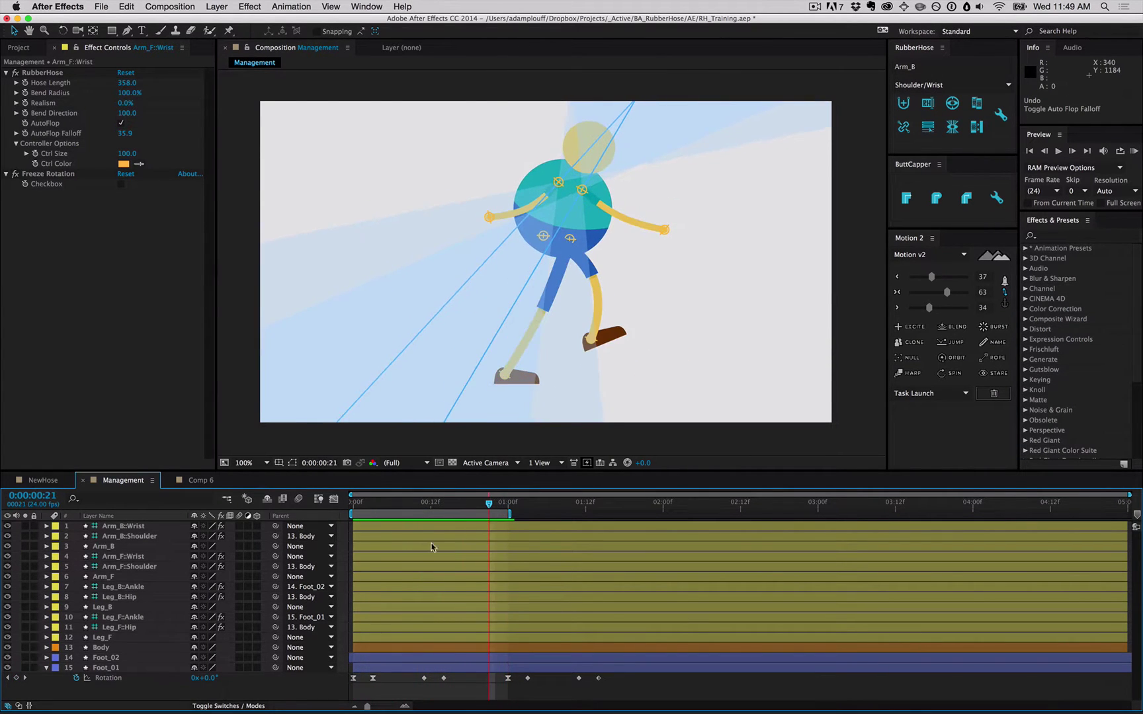
# Toggle the RubberHose visibility button with Arm_B, then deselected, until the blue rays disappear.
pyautogui.click(151, 547)
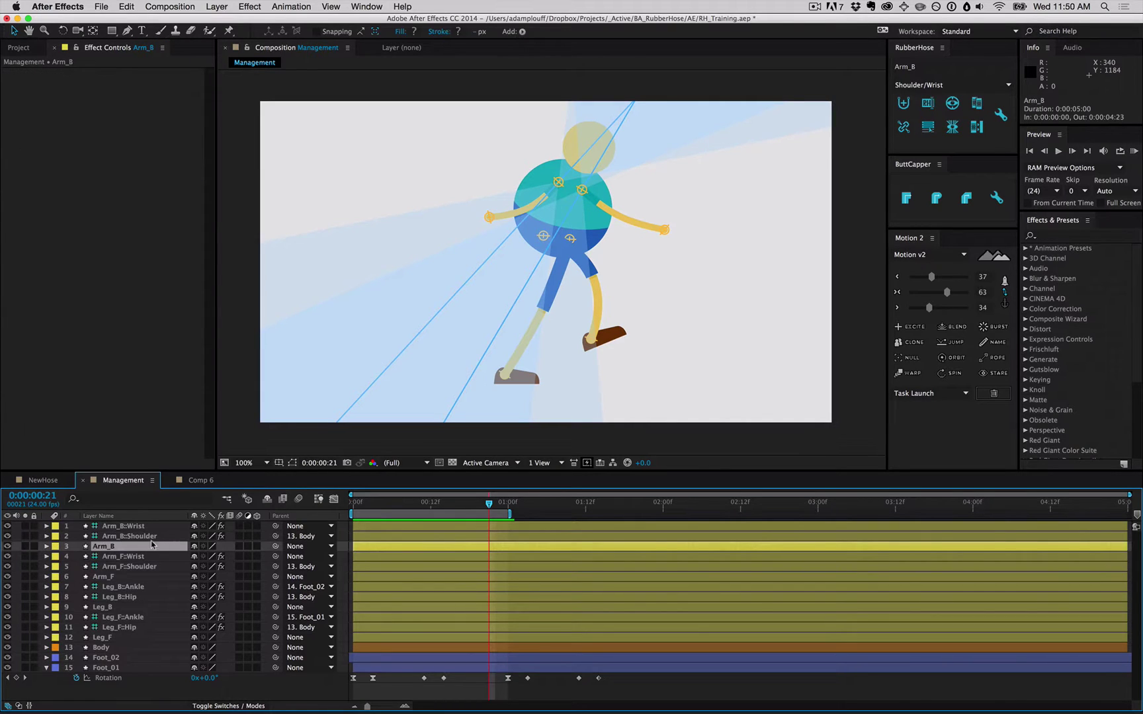
pyautogui.click(949, 129)
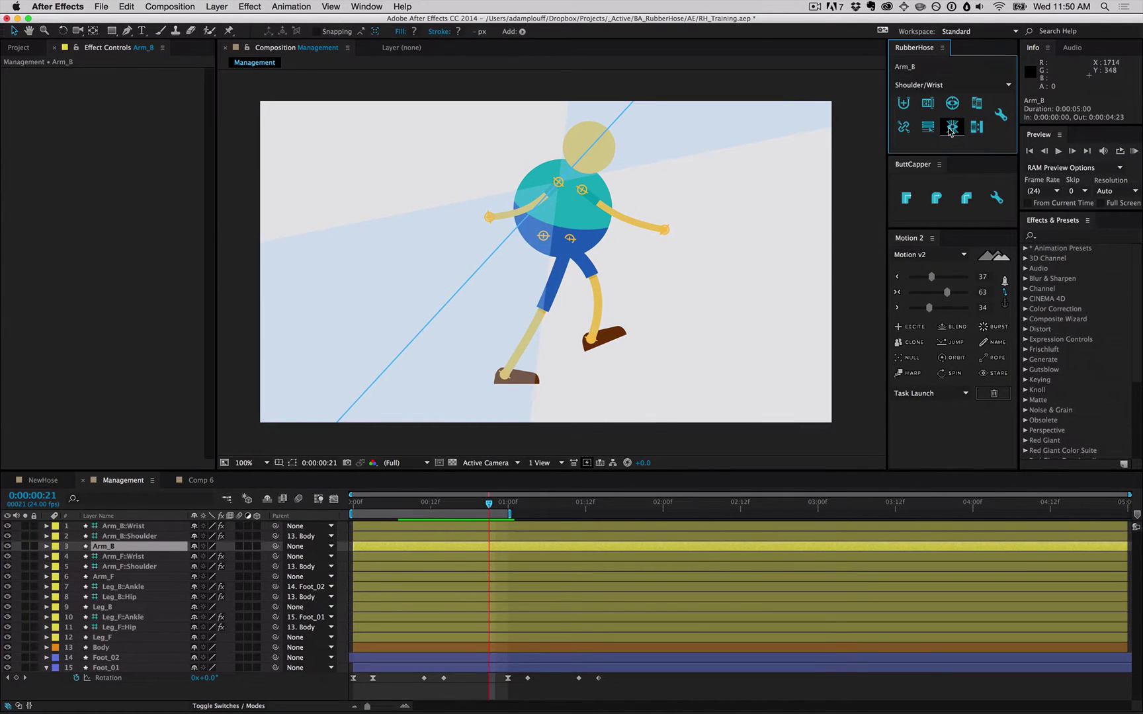
pyautogui.click(951, 130)
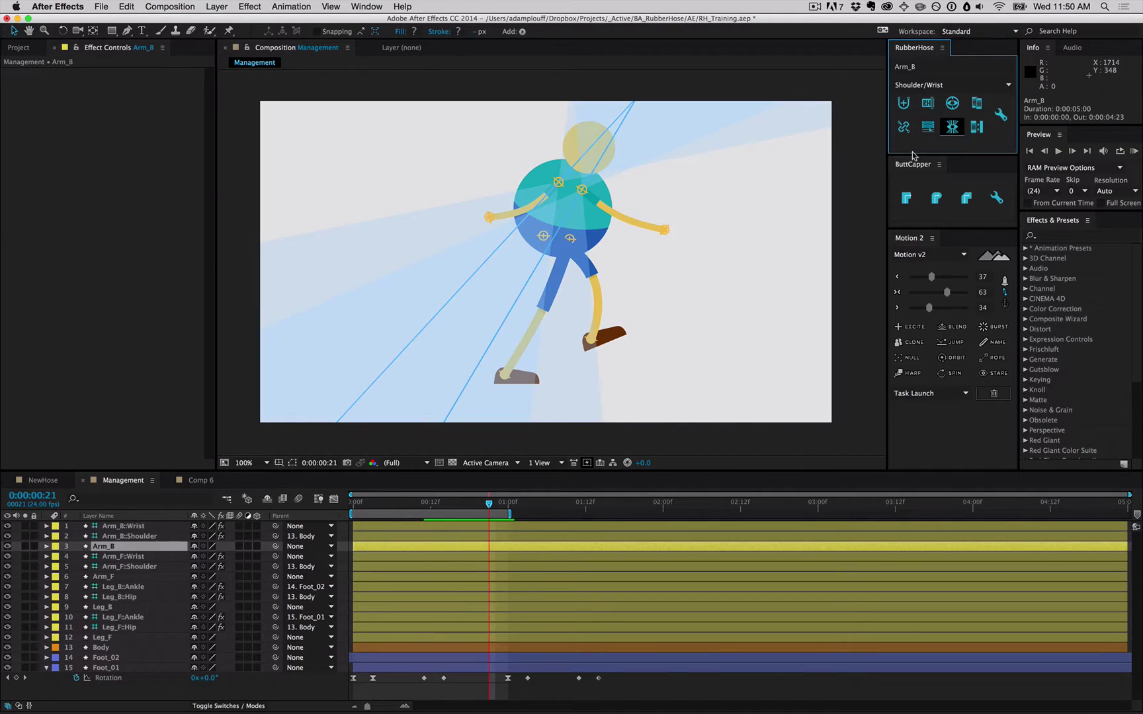
pyautogui.click(346, 567)
pyautogui.click(956, 129)
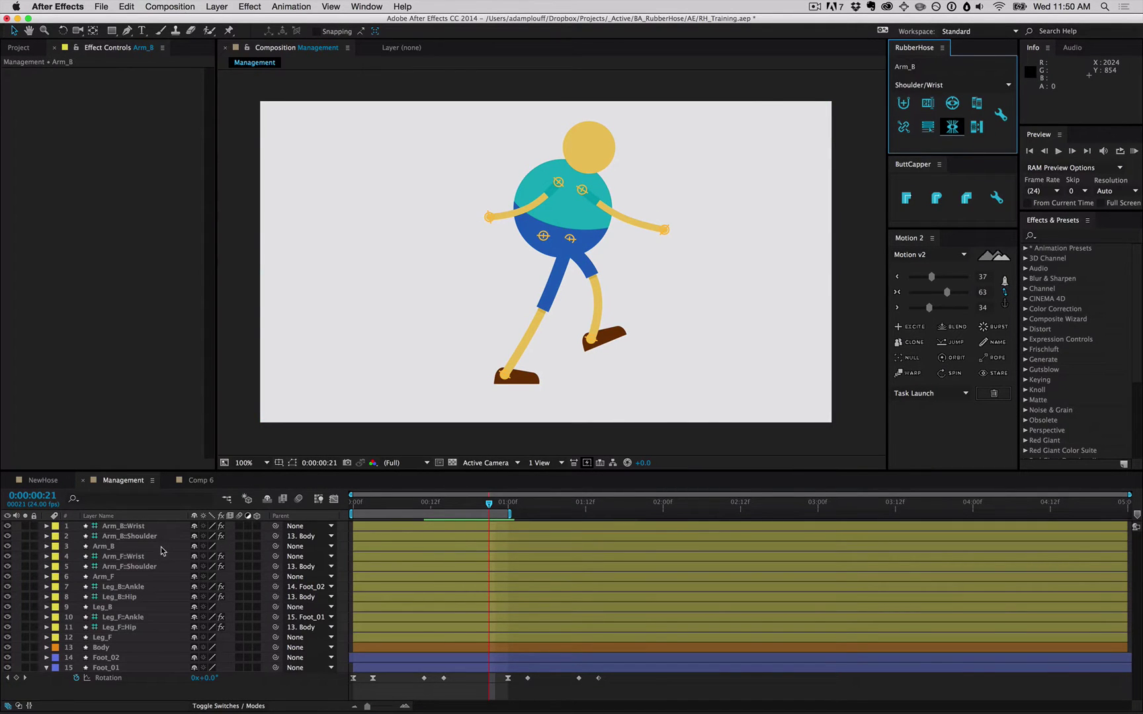
# Drag Arm_B below Body, then move Leg_B and Leg_F together beneath Foot_01.
pyautogui.click(126, 550)
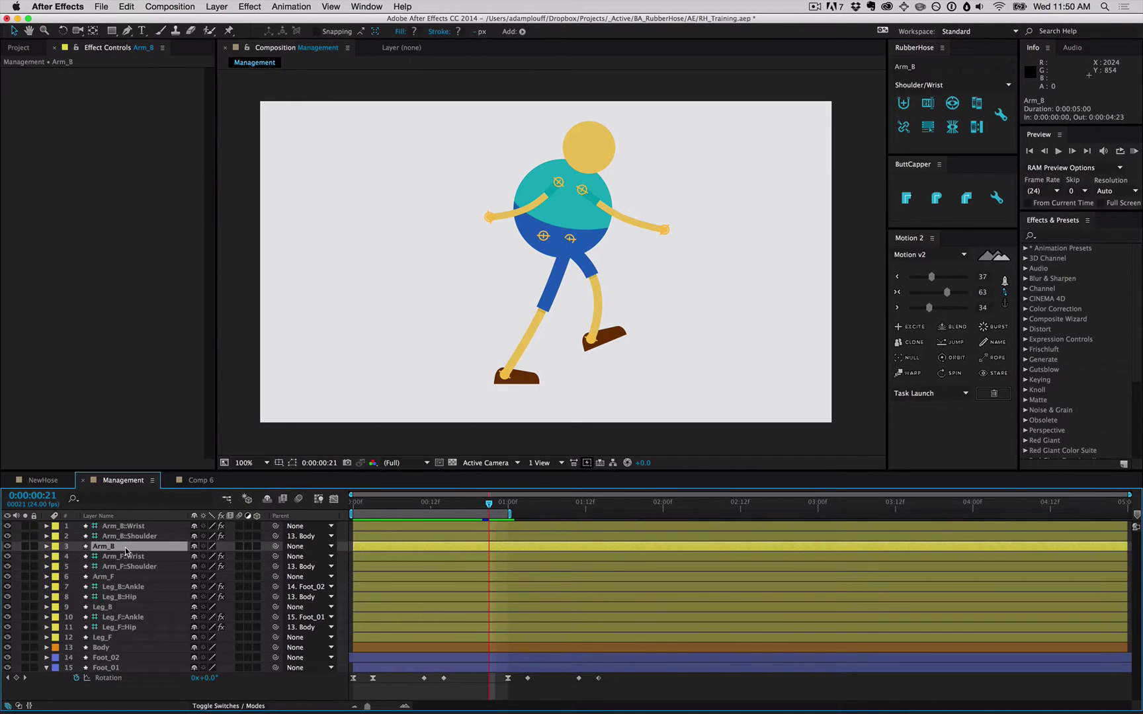
pyautogui.moveTo(135, 549); pyautogui.dragTo(123, 651)
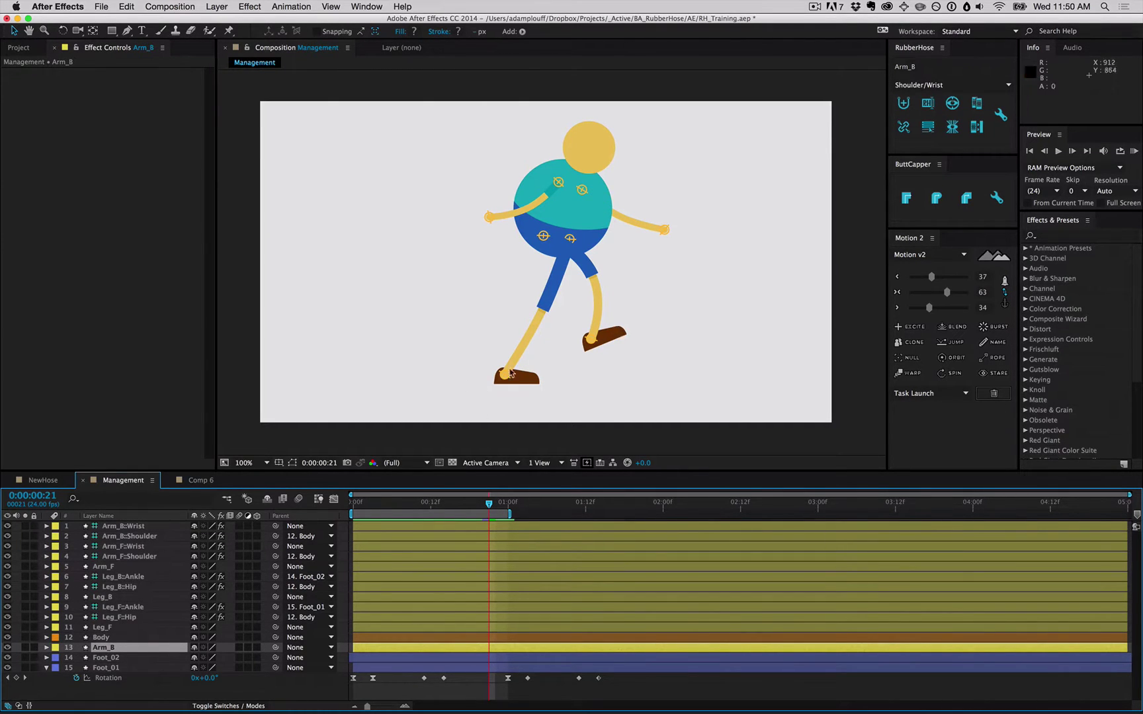
pyautogui.click(106, 627)
pyautogui.keyDown('super'); pyautogui.click(110, 597); pyautogui.keyUp('super')
pyautogui.moveTo(109, 597); pyautogui.dragTo(112, 688)
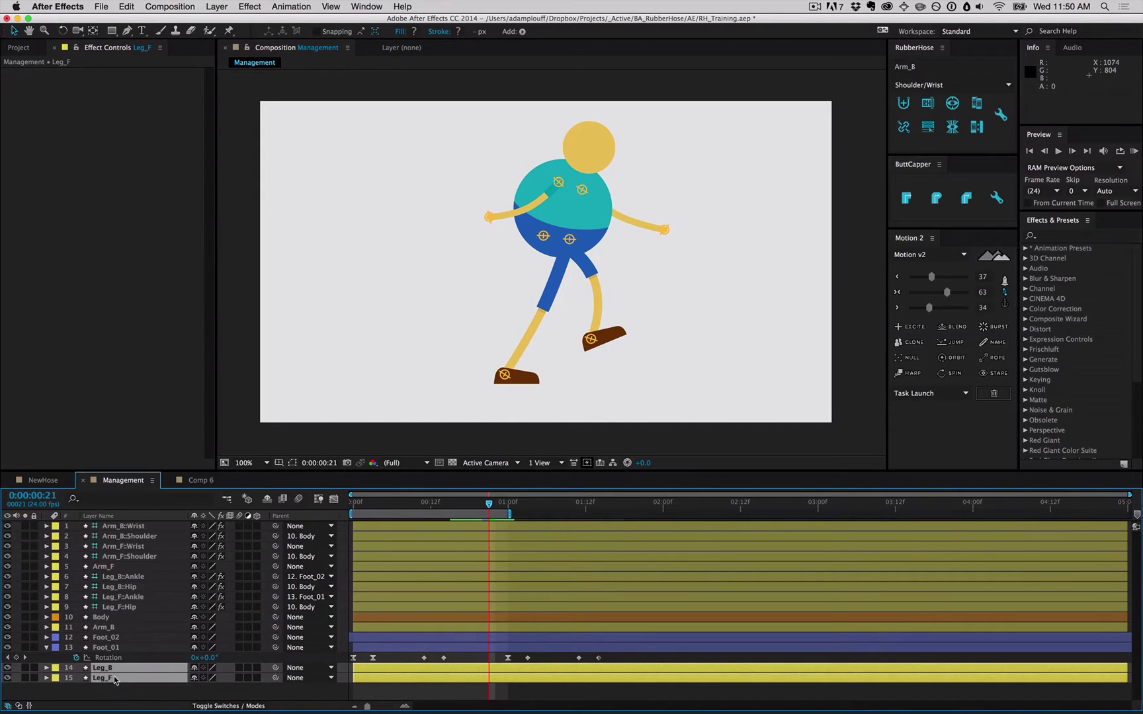
# Preview the walk animation from near the start, then stop it.
pyautogui.moveTo(411, 505); pyautogui.dragTo(340, 507)
pyautogui.press('space')
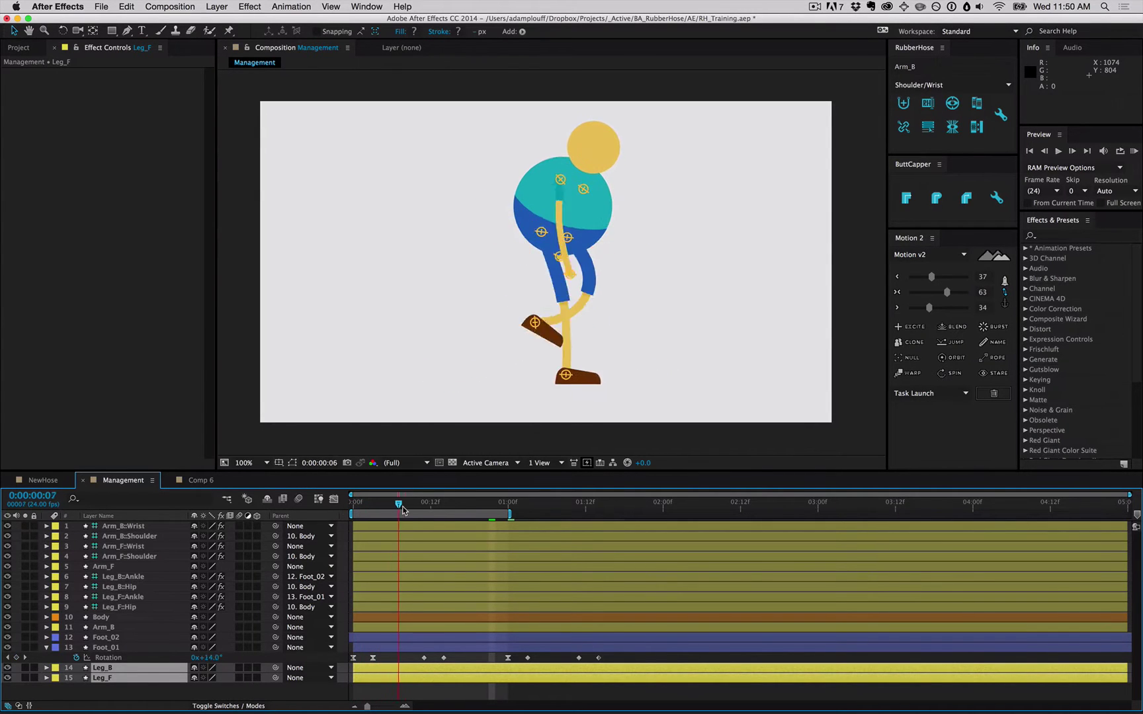
pyautogui.click(273, 544)
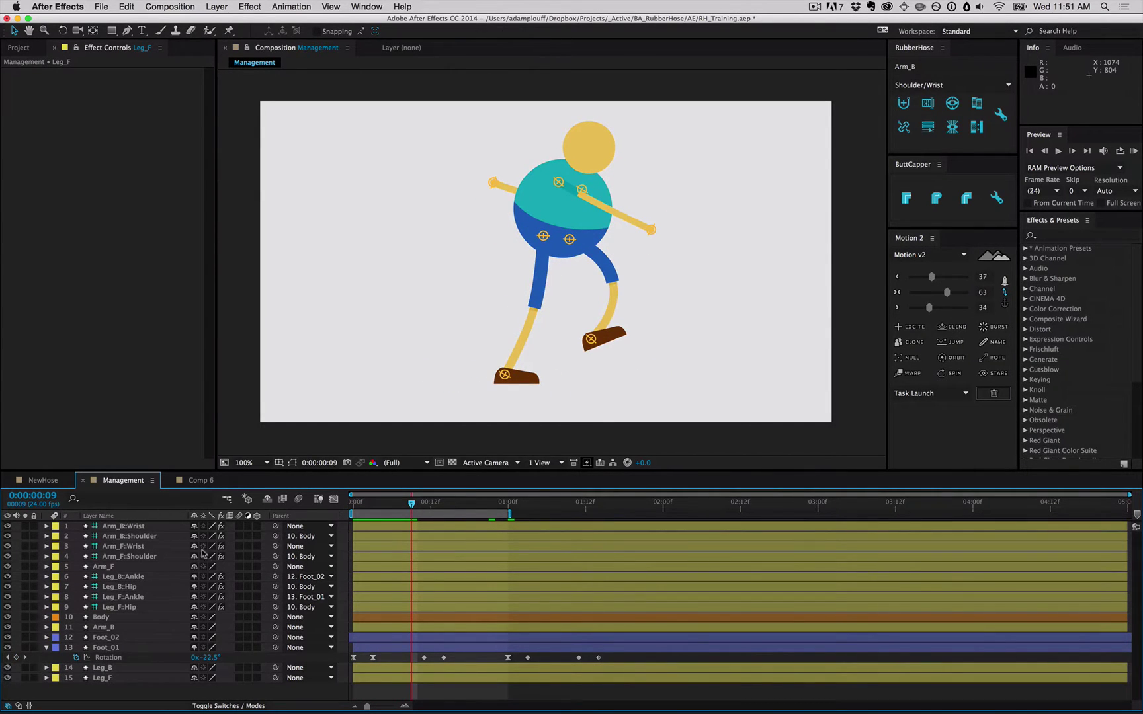
# Colour-code Leg_B and its hip and ankle controllers with the Fuchsia label.
pyautogui.click(152, 527)
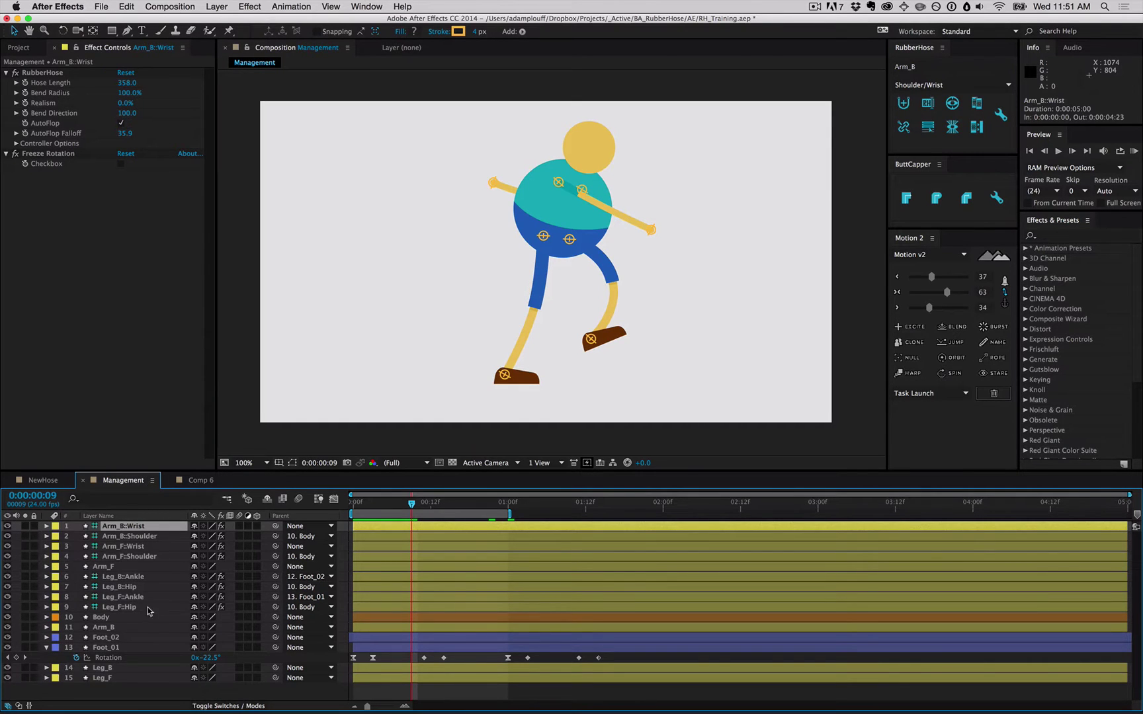
pyautogui.click(136, 669)
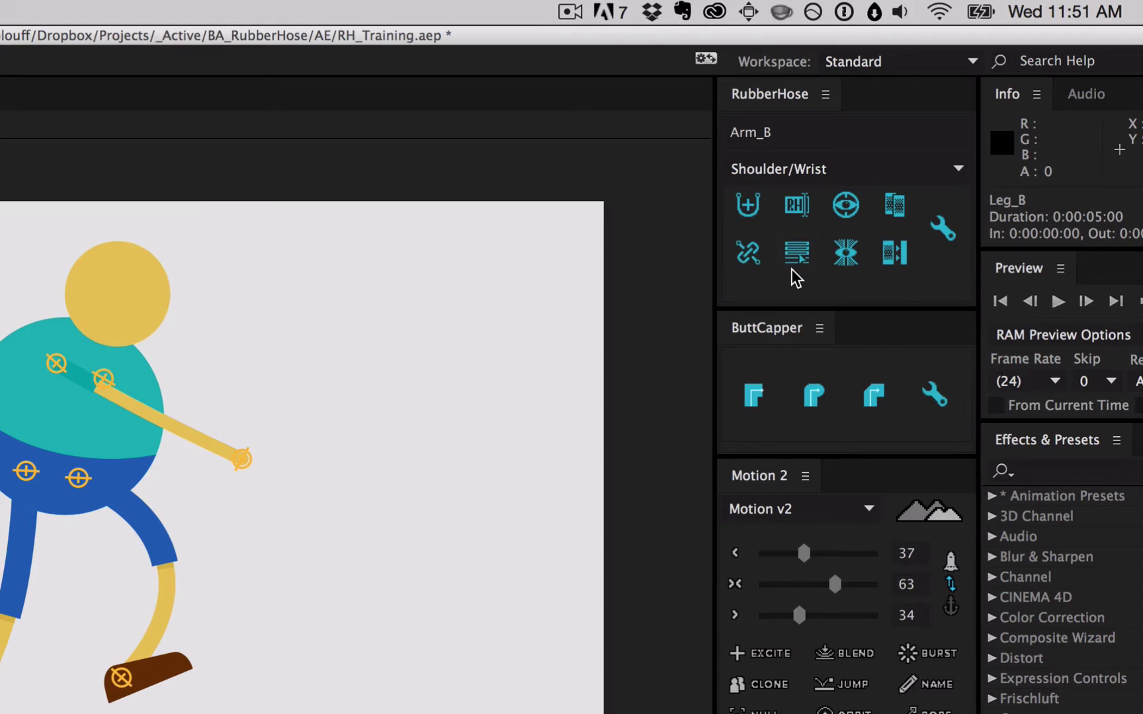
pyautogui.click(794, 263)
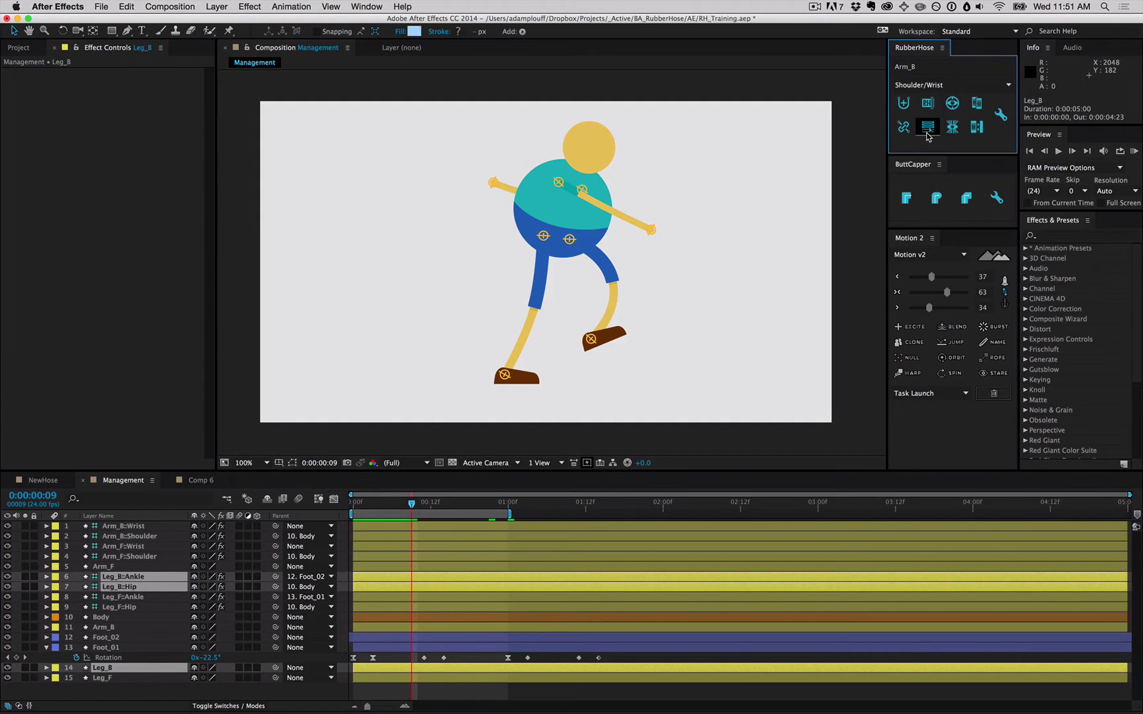
pyautogui.click(55, 576)
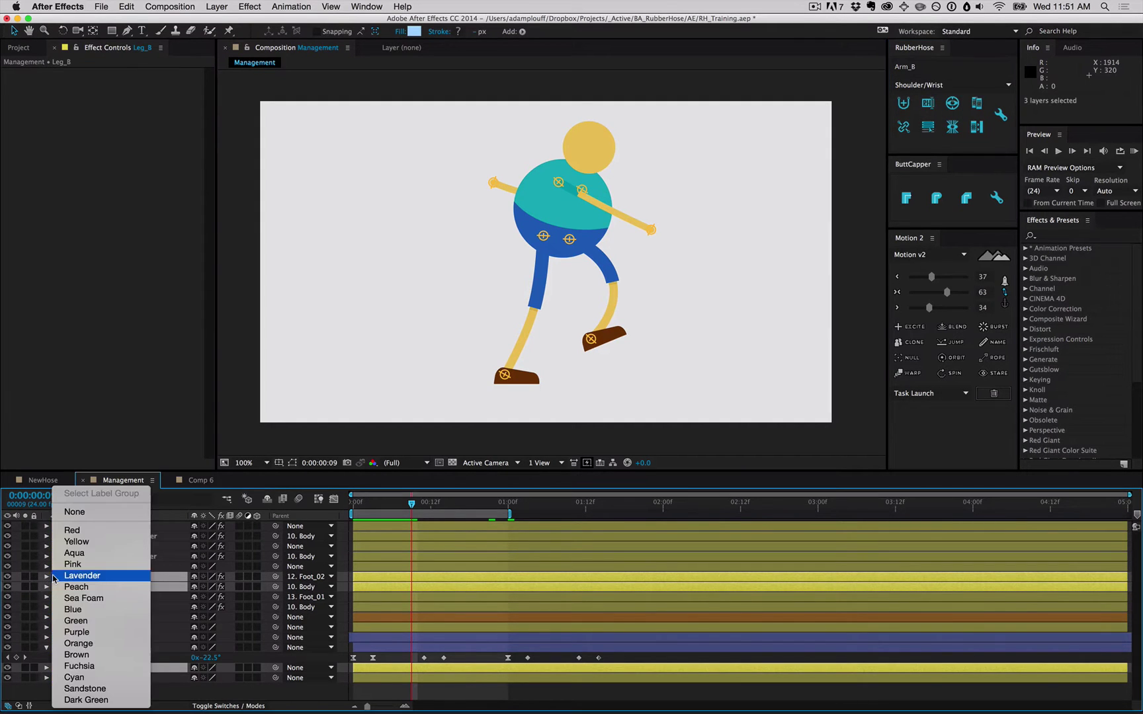
pyautogui.click(100, 666)
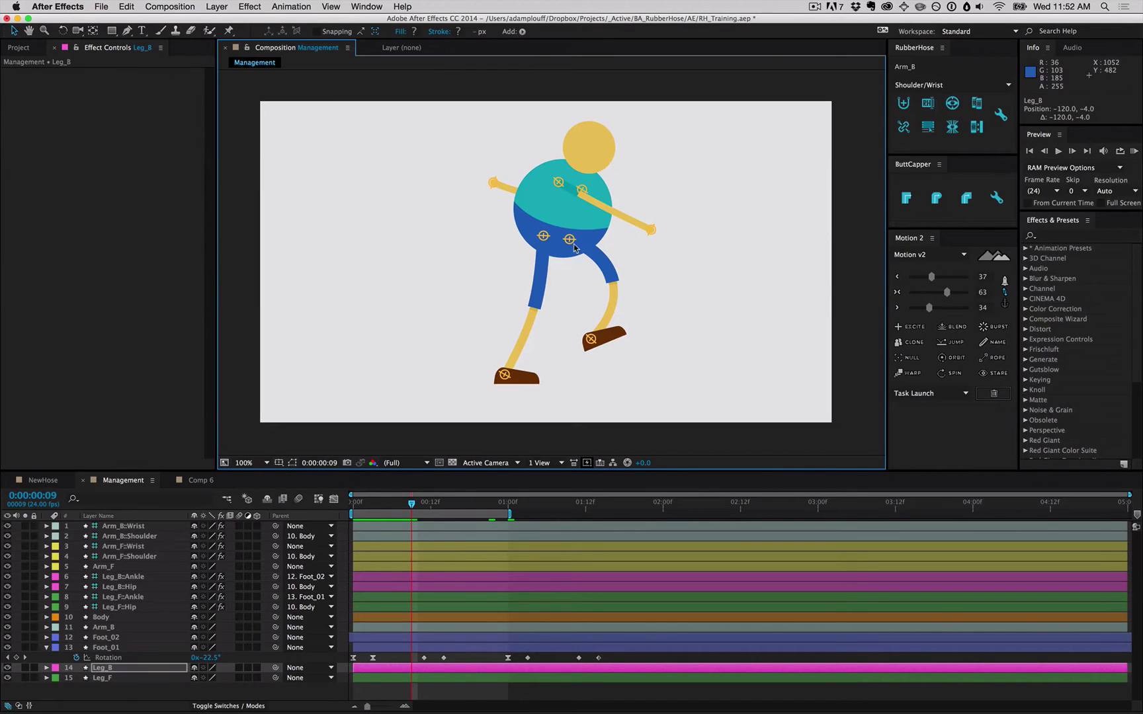
# Select Arm_F and collapse Foot_01 to hide its Rotation property.
pyautogui.click(463, 370)
pyautogui.click(567, 240)
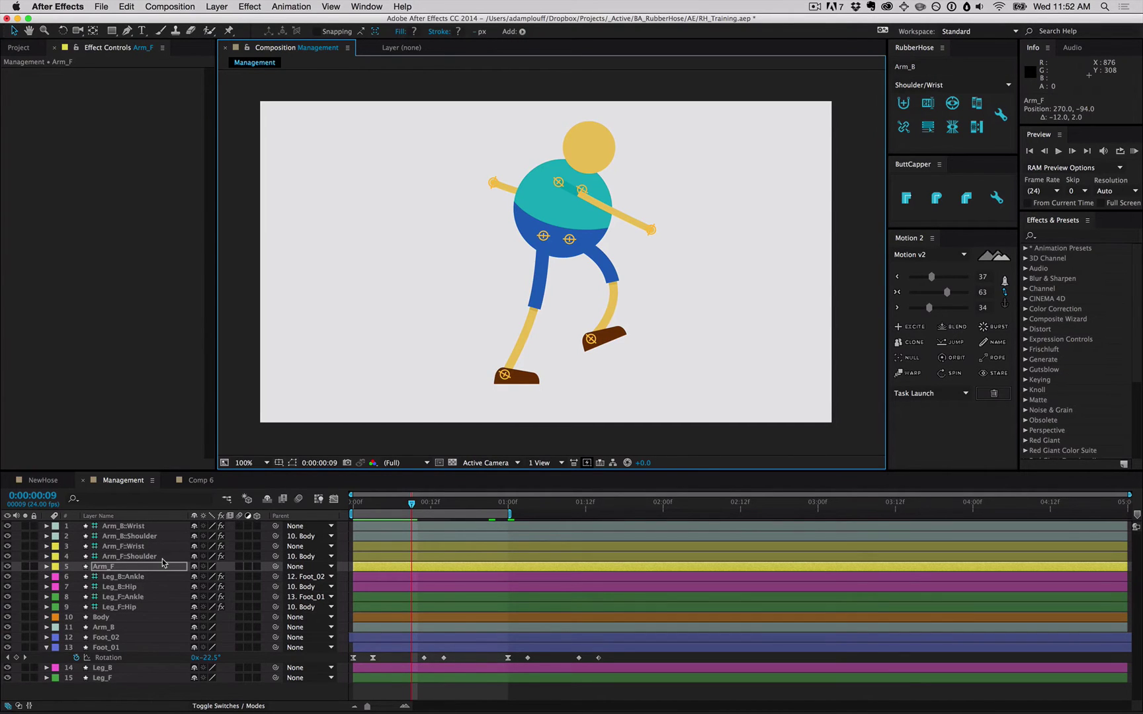
pyautogui.click(46, 649)
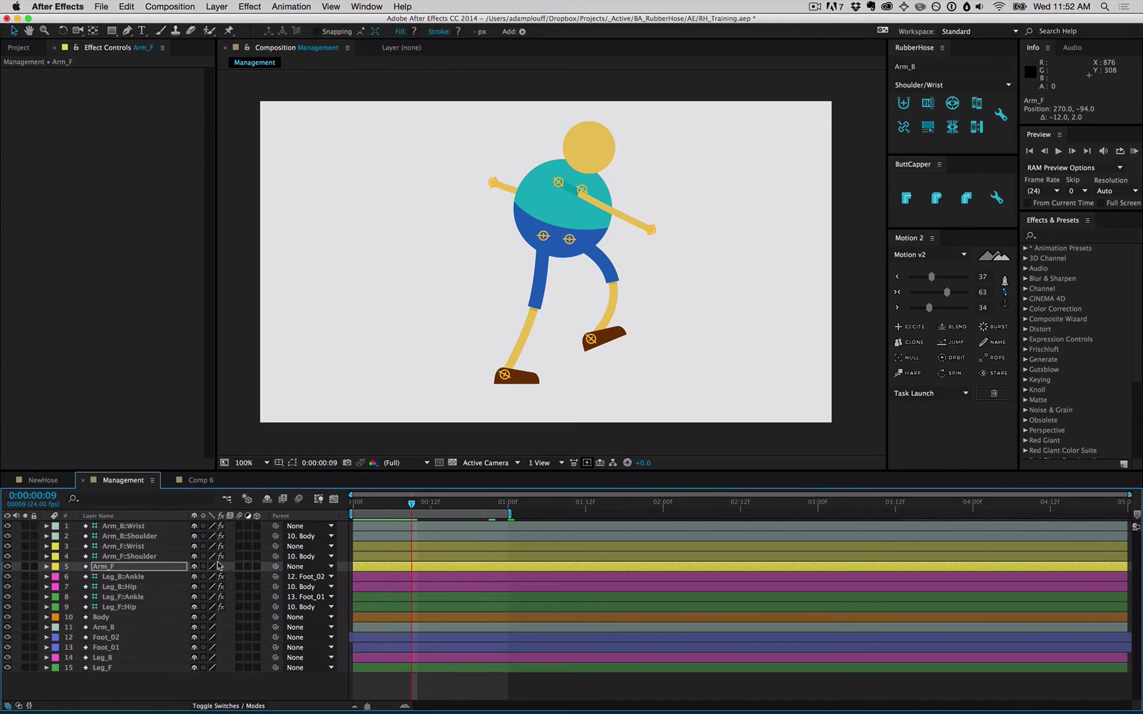
# Move all eight controller layers above Arm_F to the top and lock artwork layers 9–15.
pyautogui.click(139, 528)
pyautogui.keyDown('shift'); pyautogui.click(141, 559); pyautogui.keyUp('shift')
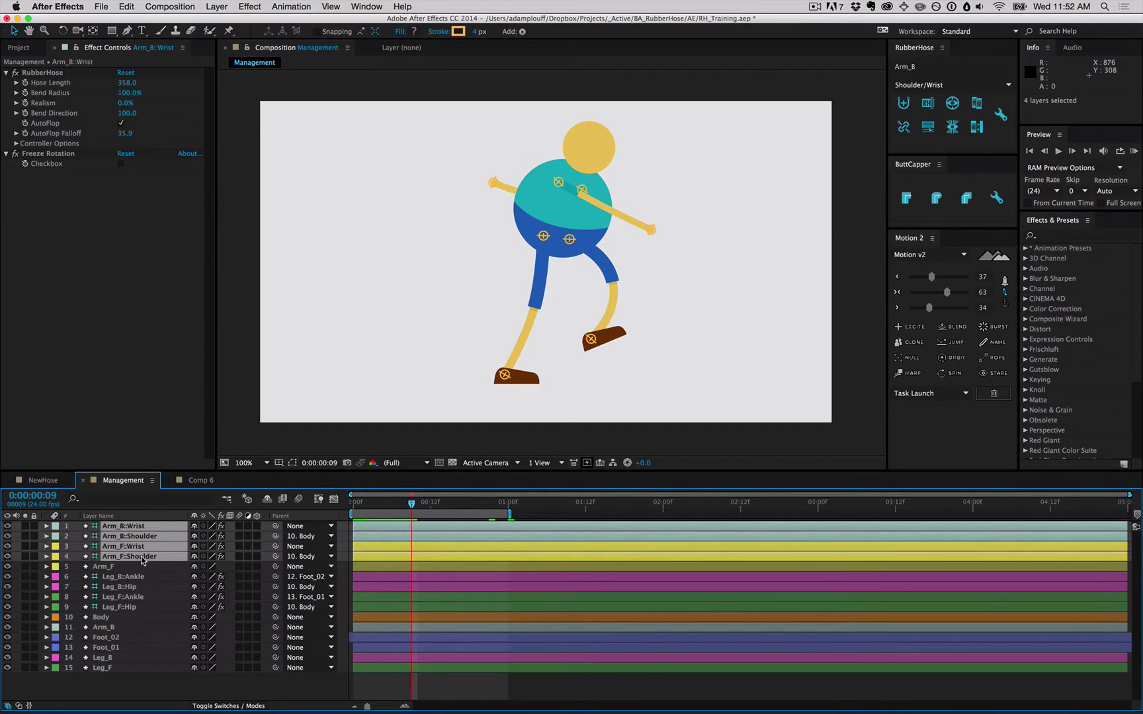
pyautogui.keyDown('super'); pyautogui.click(135, 588); pyautogui.keyUp('super')
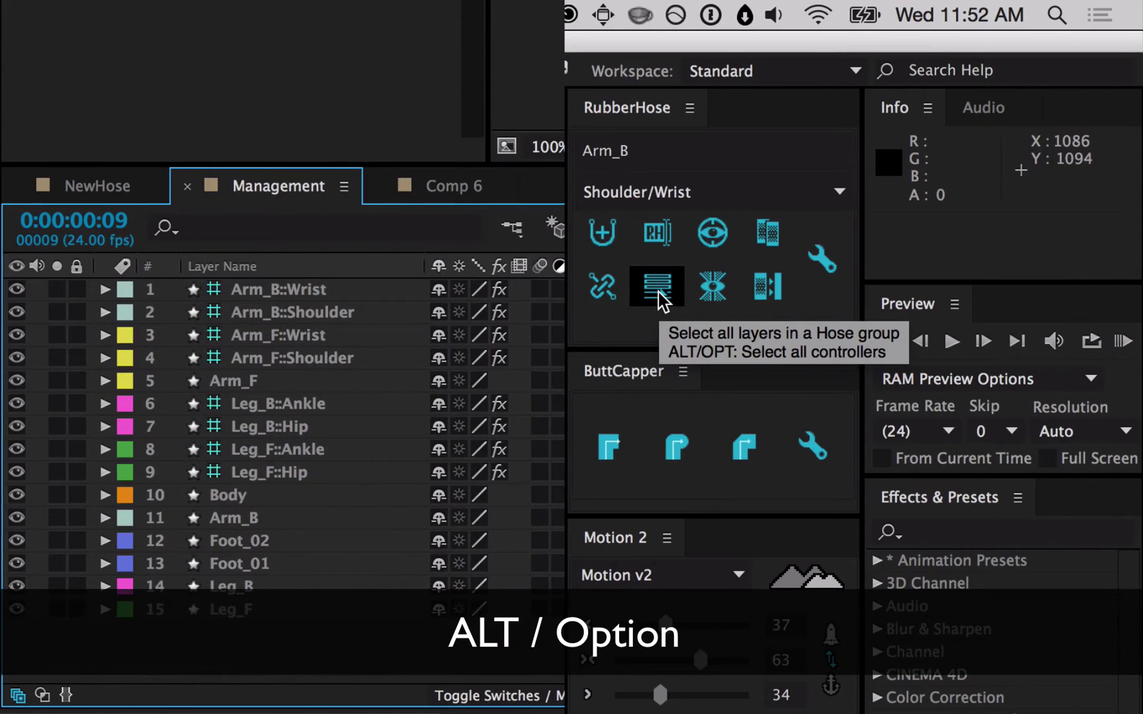
pyautogui.keyDown('alt'); pyautogui.click(658, 291); pyautogui.keyUp('alt')
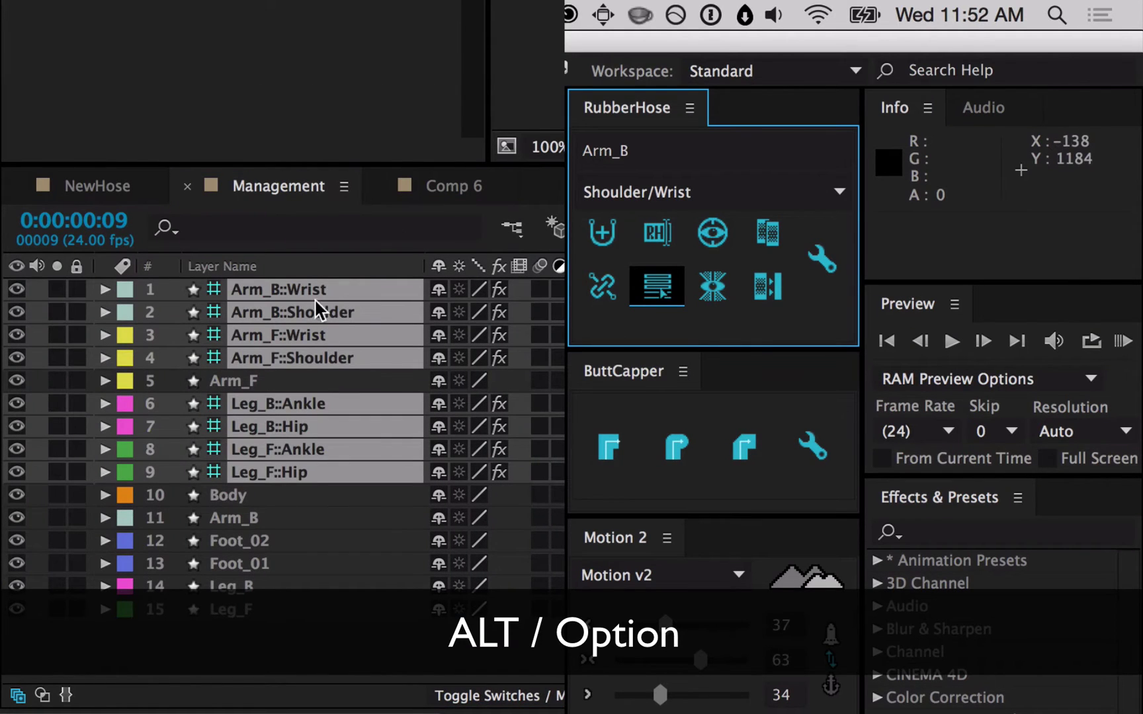
pyautogui.moveTo(252, 356); pyautogui.dragTo(255, 370)
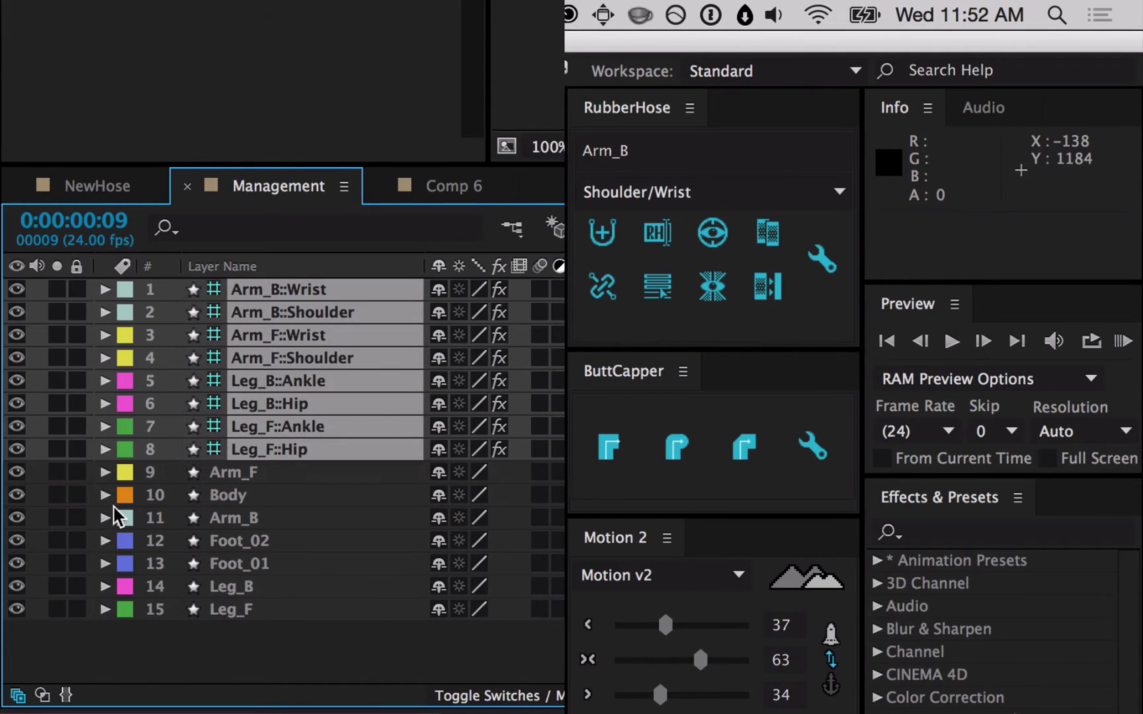
pyautogui.moveTo(77, 472); pyautogui.dragTo(80, 610)
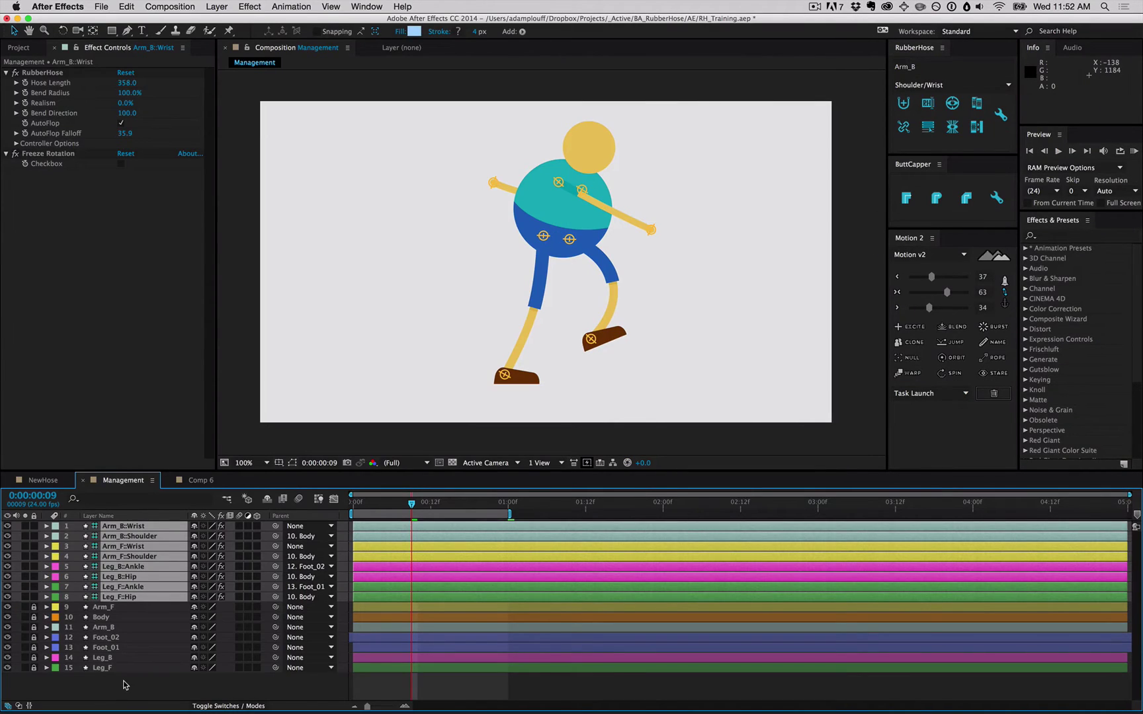
pyautogui.click(123, 685)
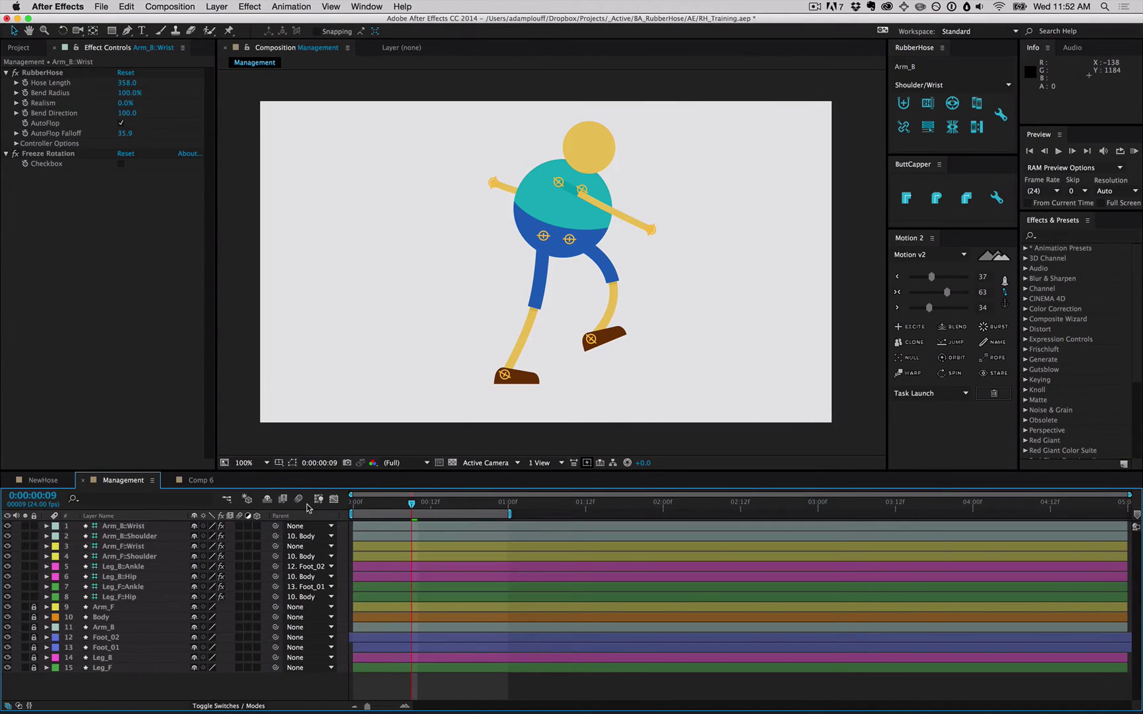
# Pull the front shoulder controller down to bend the arm, then select Arm_F::Wrist.
pyautogui.click(574, 192)
pyautogui.moveTo(573, 193); pyautogui.dragTo(509, 224)
pyautogui.click(569, 241)
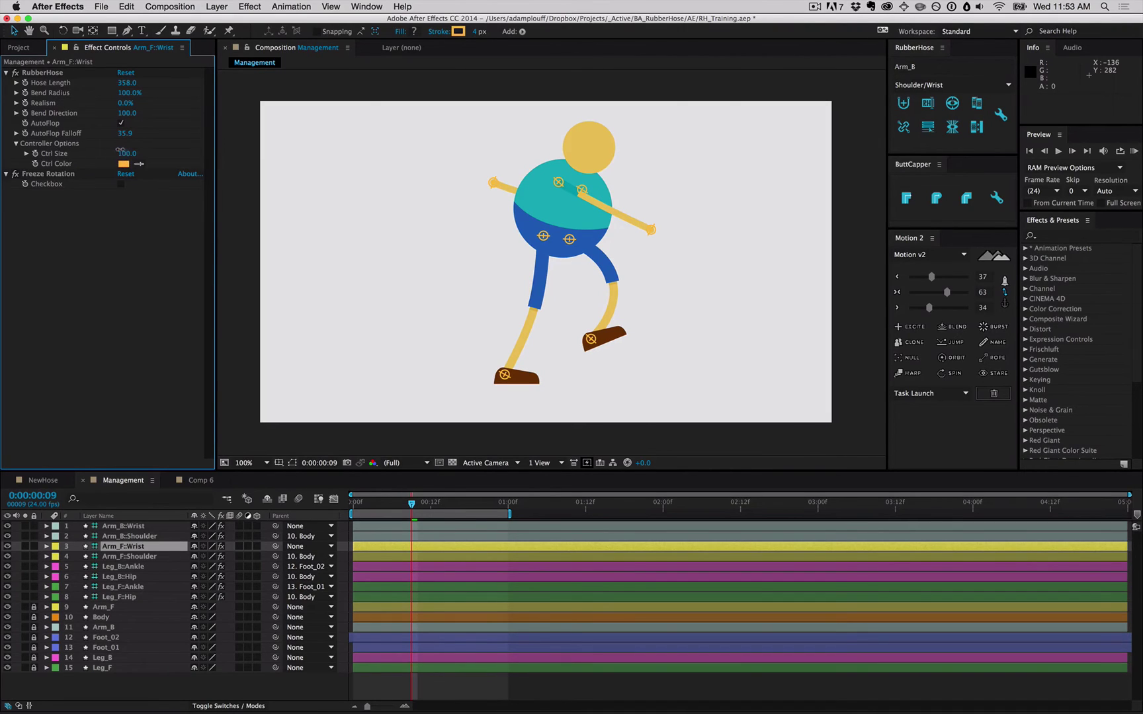
# Give Arm_F::Wrist a Ctrl Size of 202.0 and a purple Ctrl Color, 3D15C2.
pyautogui.moveTo(125, 153); pyautogui.dragTo(182, 148)
pyautogui.click(122, 164)
pyautogui.click(827, 315)
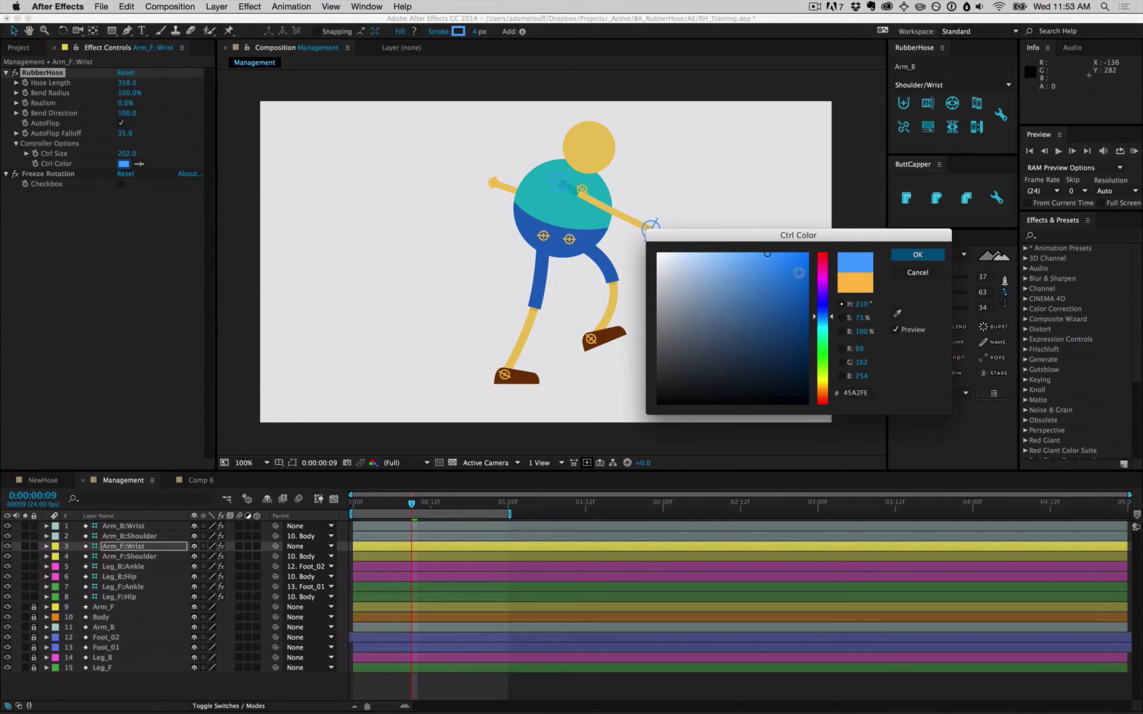
pyautogui.moveTo(767, 254)
pyautogui.mouseDown()
pyautogui.moveTo(736, 254)
pyautogui.moveTo(800, 326)
pyautogui.moveTo(825, 298)
pyautogui.mouseUp()
pyautogui.click(827, 358)
pyautogui.click(792, 290)
pyautogui.click(918, 255)
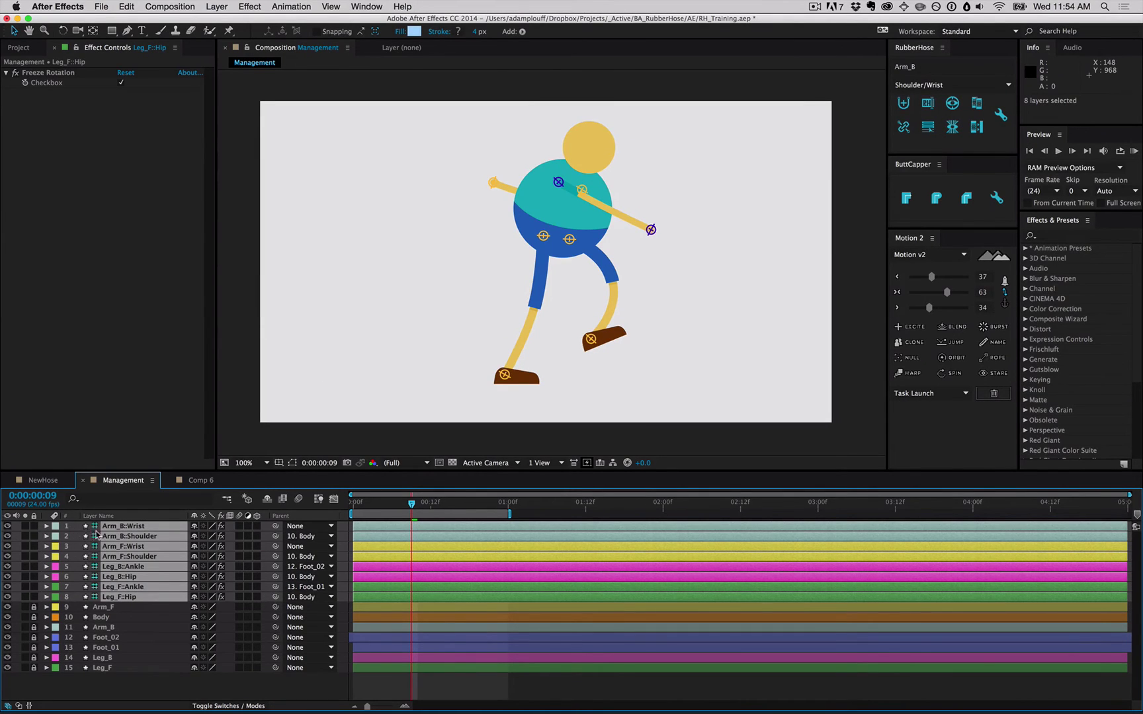
# Hide controller layers 1–8, undo that, and toggle all controllers hidden with RubberHose's eye button.
pyautogui.moveTo(8, 527); pyautogui.dragTo(8, 597)
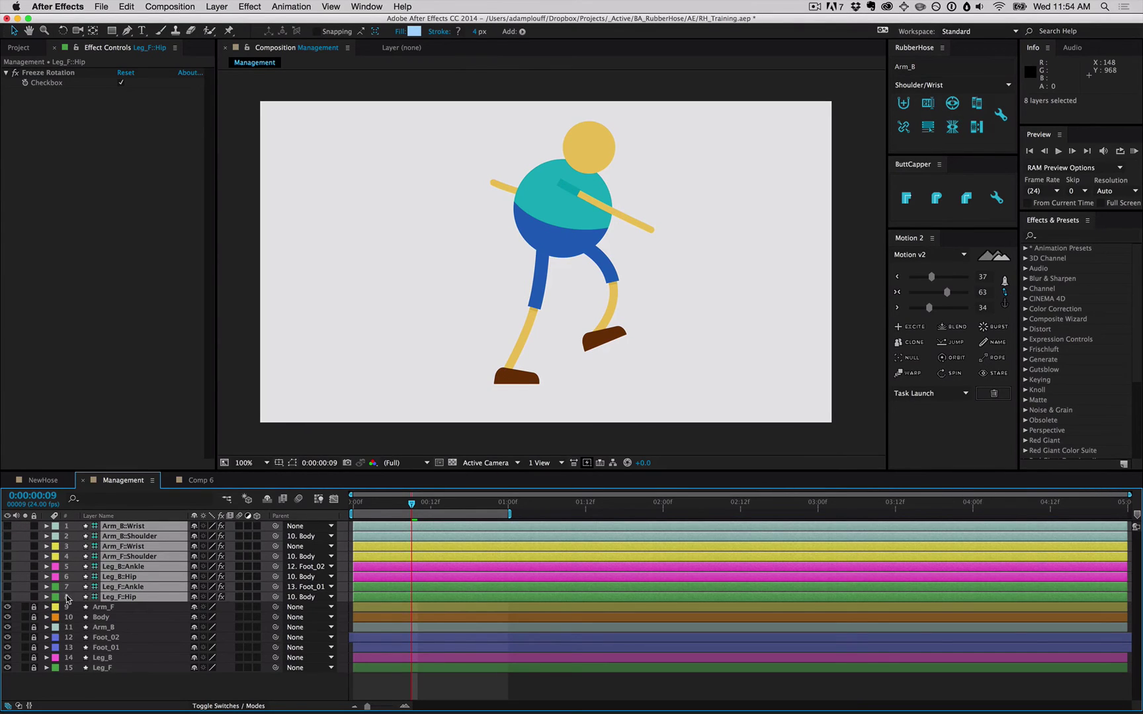
pyautogui.press('super+z')
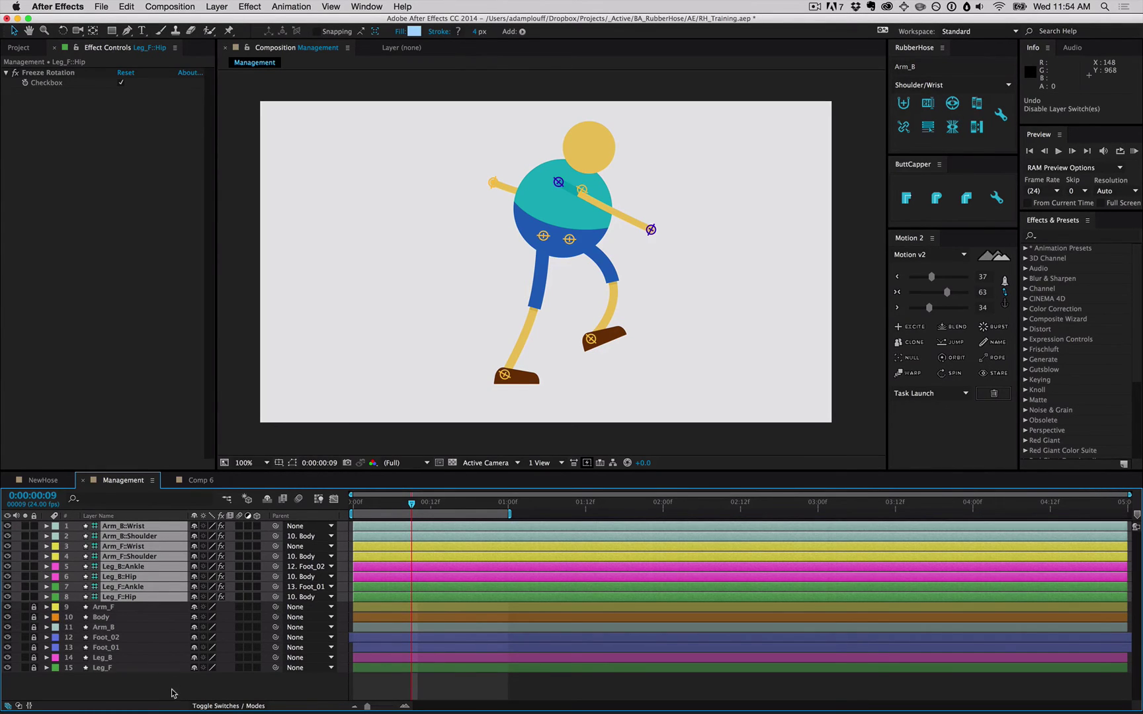
pyautogui.click(172, 692)
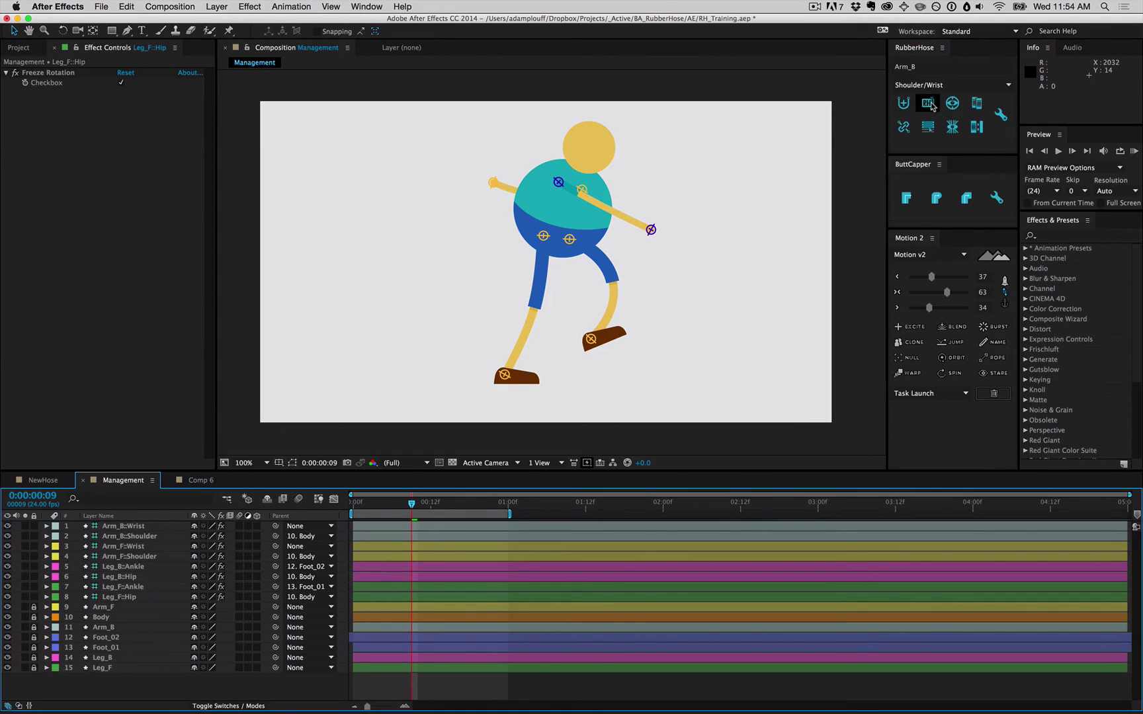
pyautogui.click(953, 104)
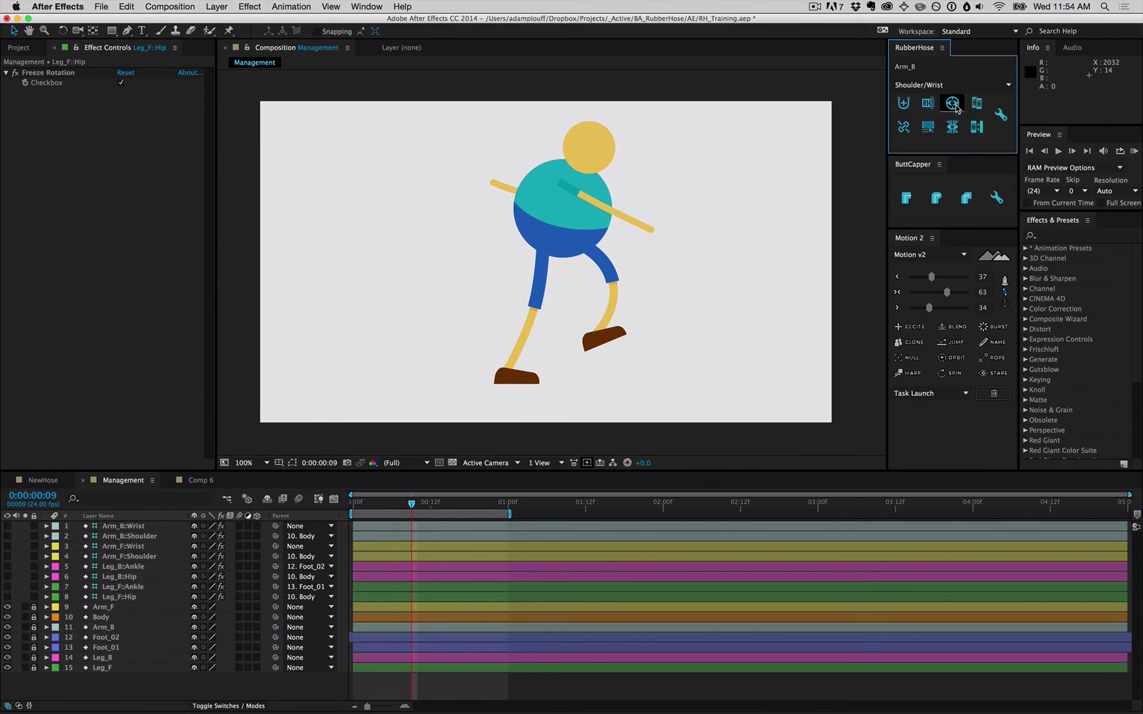
pyautogui.click(953, 104)
pyautogui.click(953, 104)
# Show the controllers again, then hide all except Leg_F's hip and ankle handles.
pyautogui.click(144, 548)
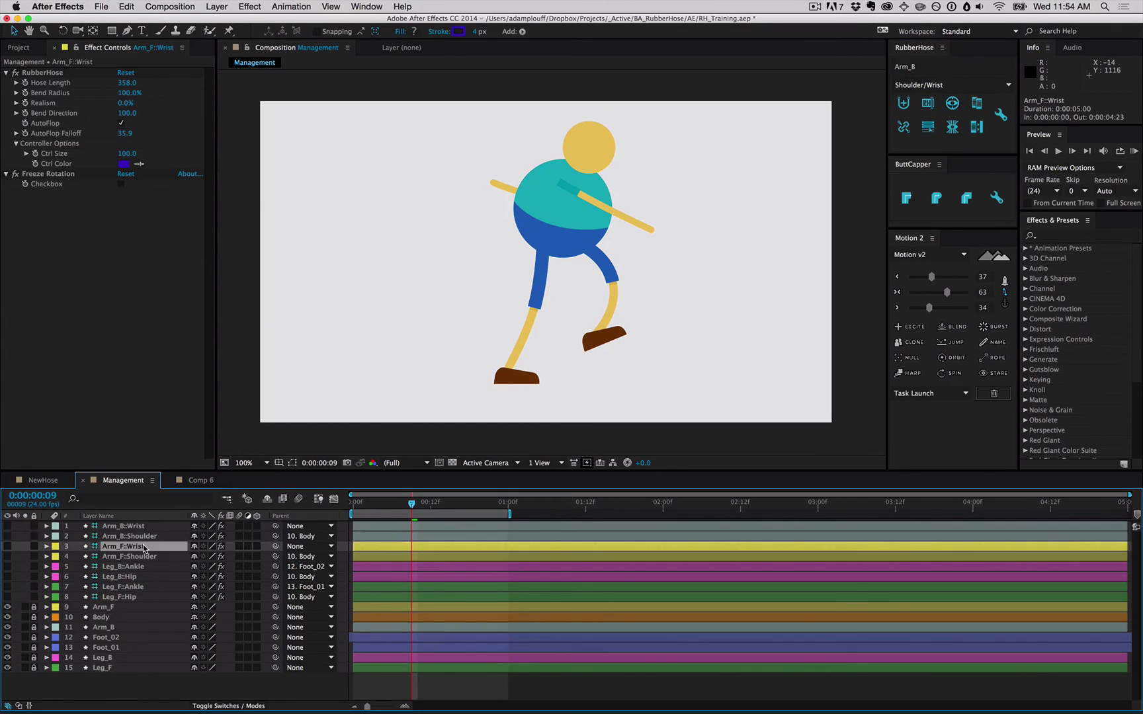
pyautogui.click(952, 104)
pyautogui.click(954, 104)
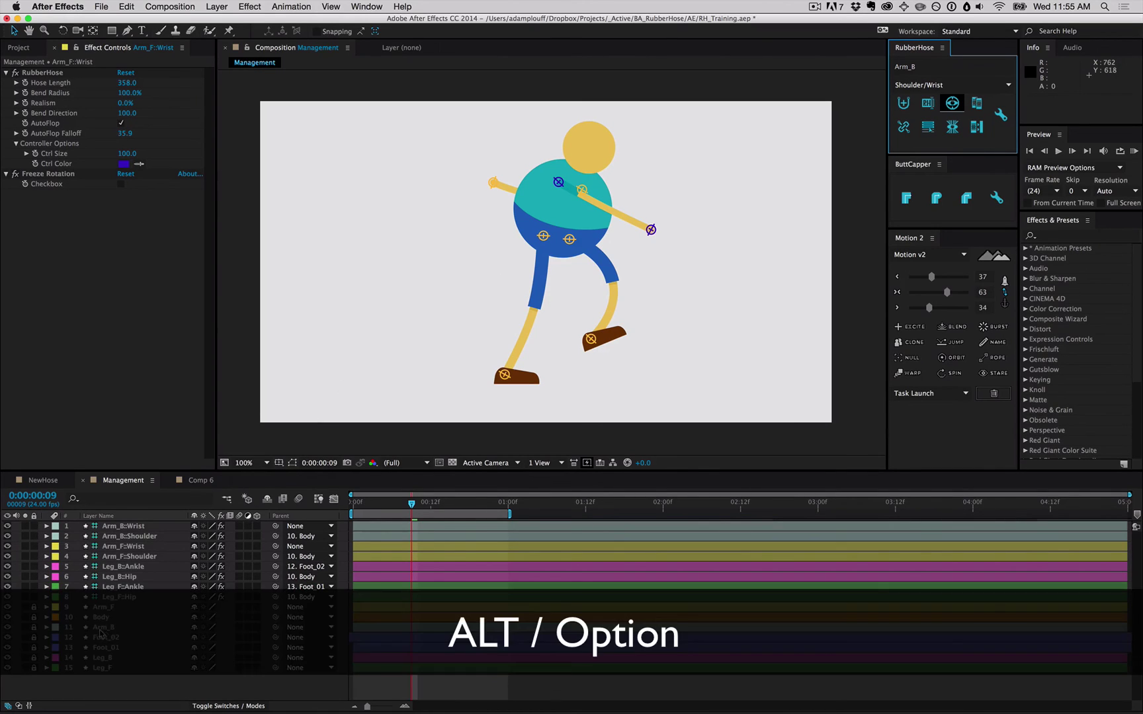
pyautogui.click(121, 587)
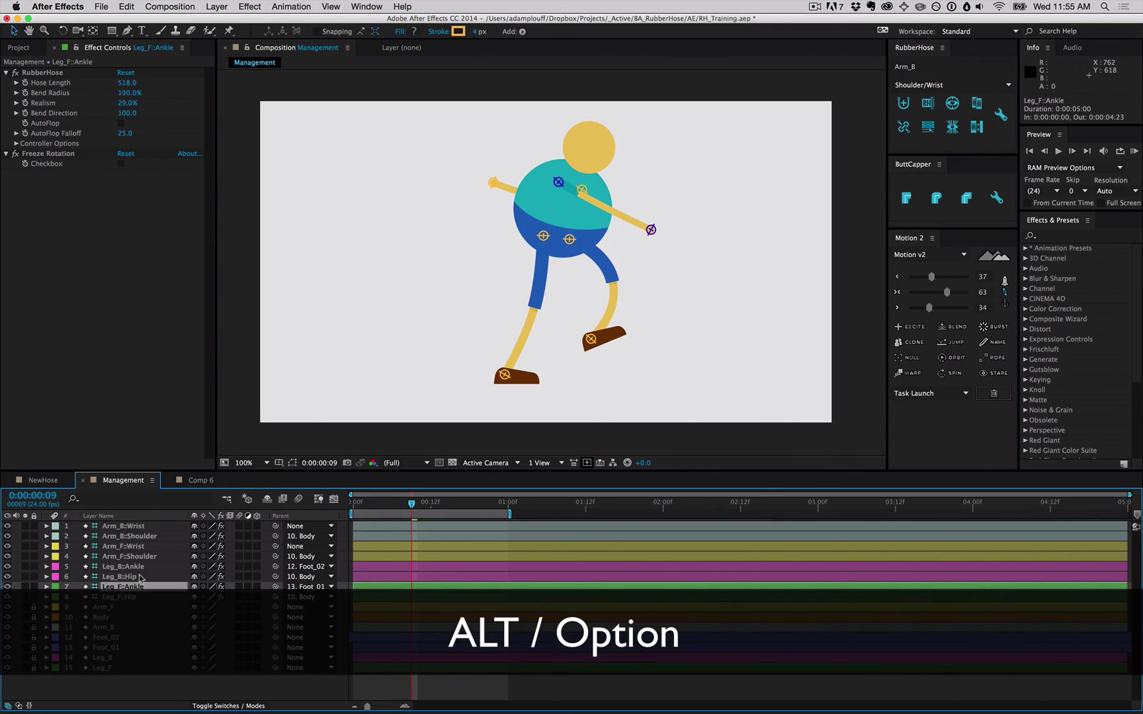
pyautogui.keyDown('alt'); pyautogui.click(953, 106); pyautogui.keyUp('alt')
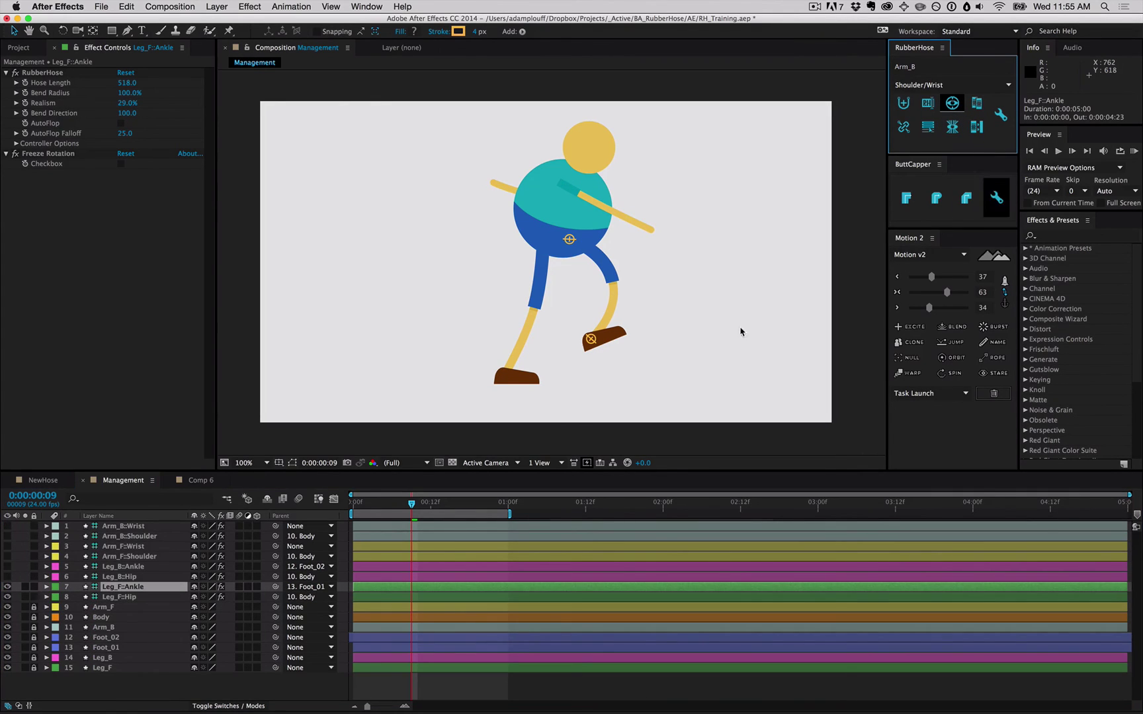